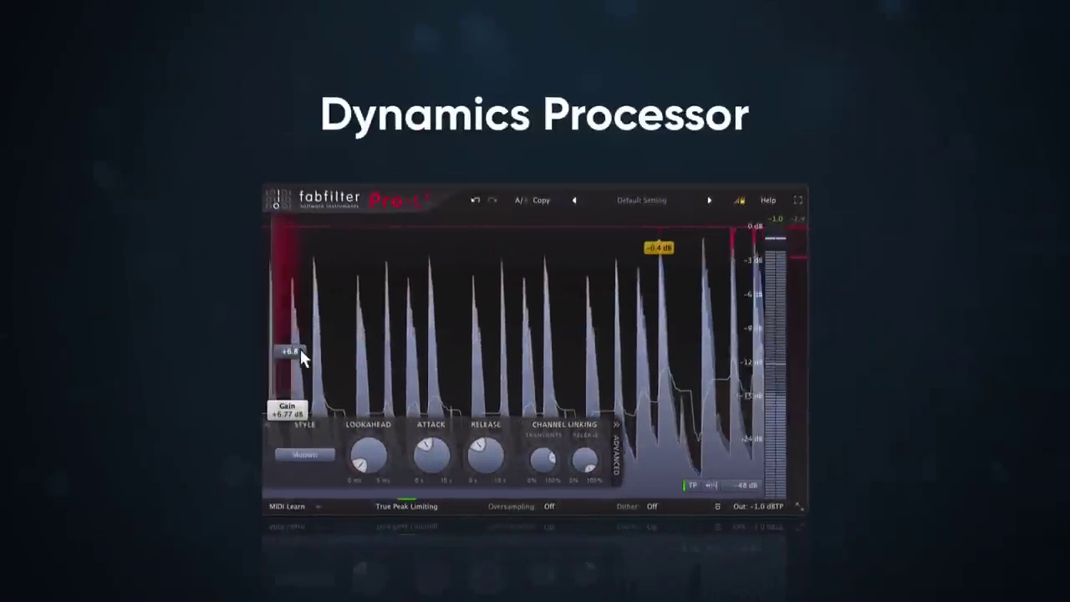
Step: Raise the Pro-L 2 demo limiter's Gain slider from about +7 dB to +8.12 dB
{"action": "left_click_drag", "start_coordinate": [301, 348], "coordinate": [299, 342]}
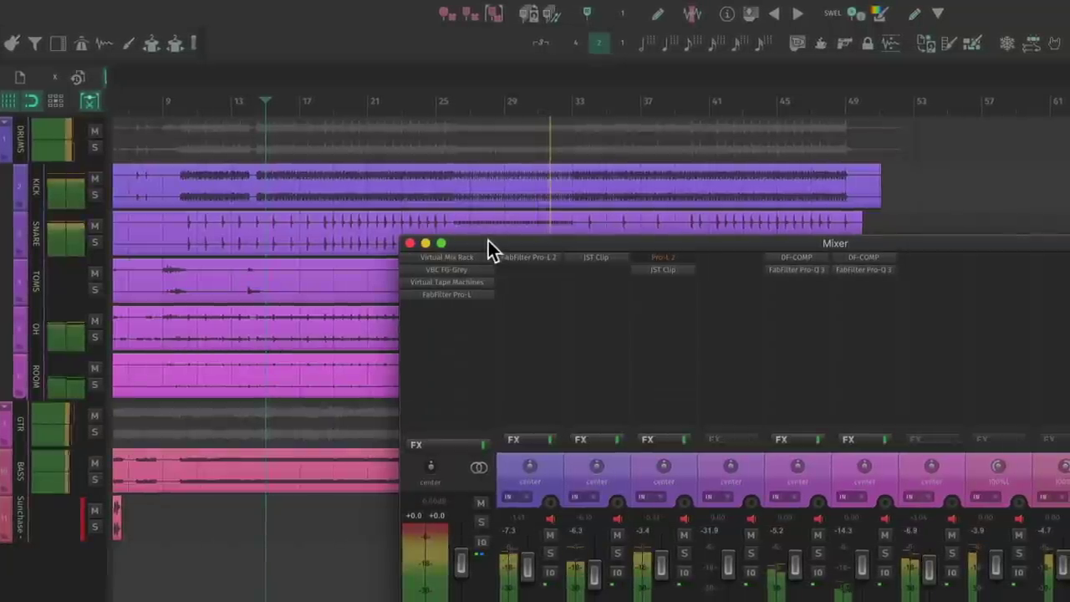
Step: Open the FabFilter Pro-L plugin window from its insert slot in the Mixer
{"action": "double_click", "coordinate": [440, 294]}
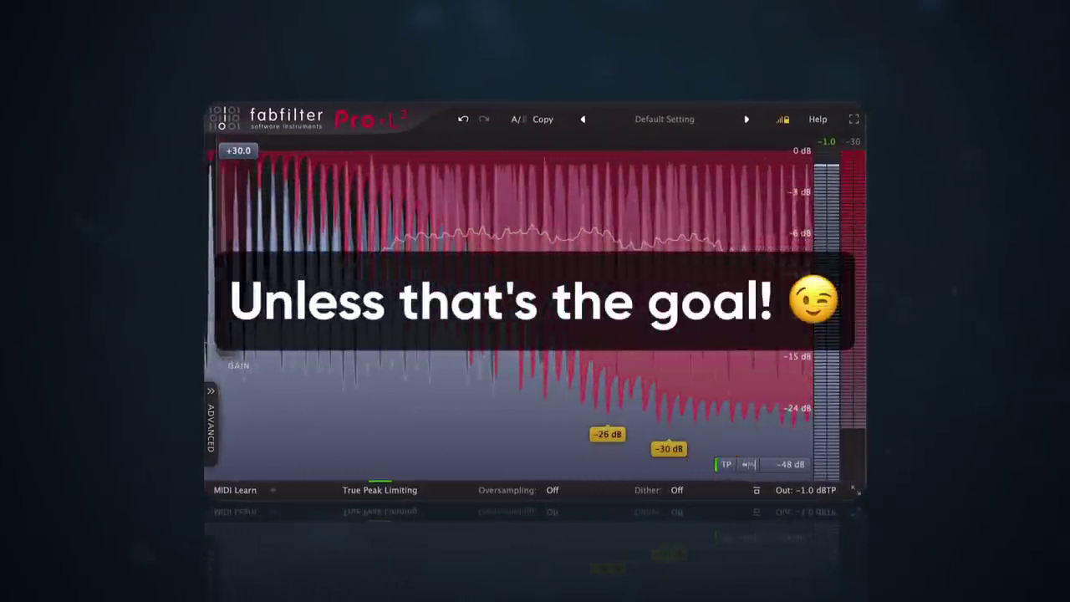
Step: Bring the DRUMS limiter's input gain down from +30 dB to about +8.90 dB
{"action": "left_click_drag", "start_coordinate": [270, 162], "coordinate": [242, 209]}
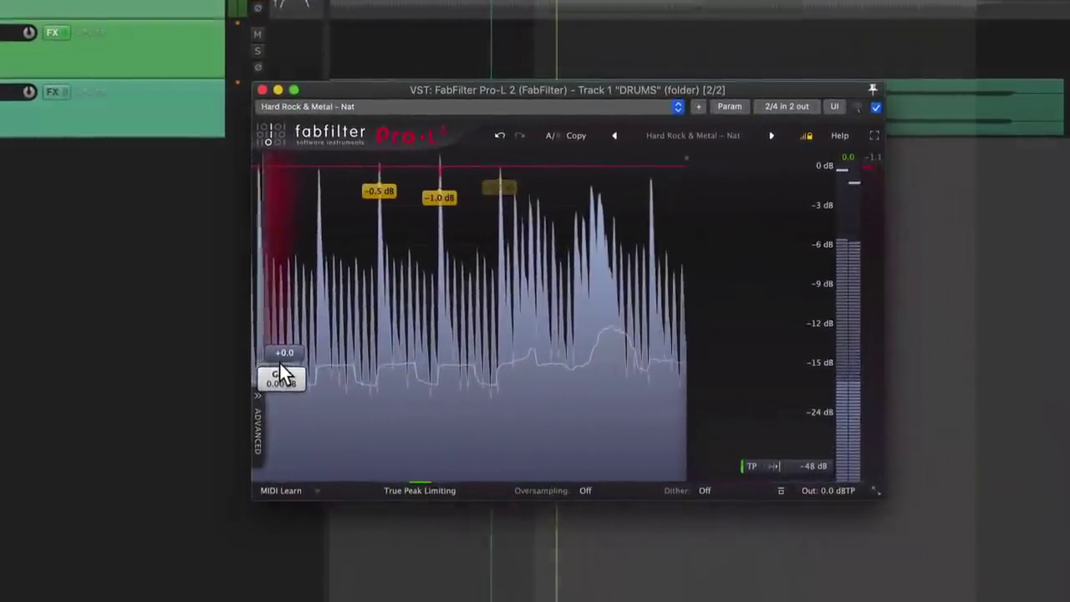
{"action": "left_click_drag", "start_coordinate": [285, 378], "coordinate": [298, 301]}
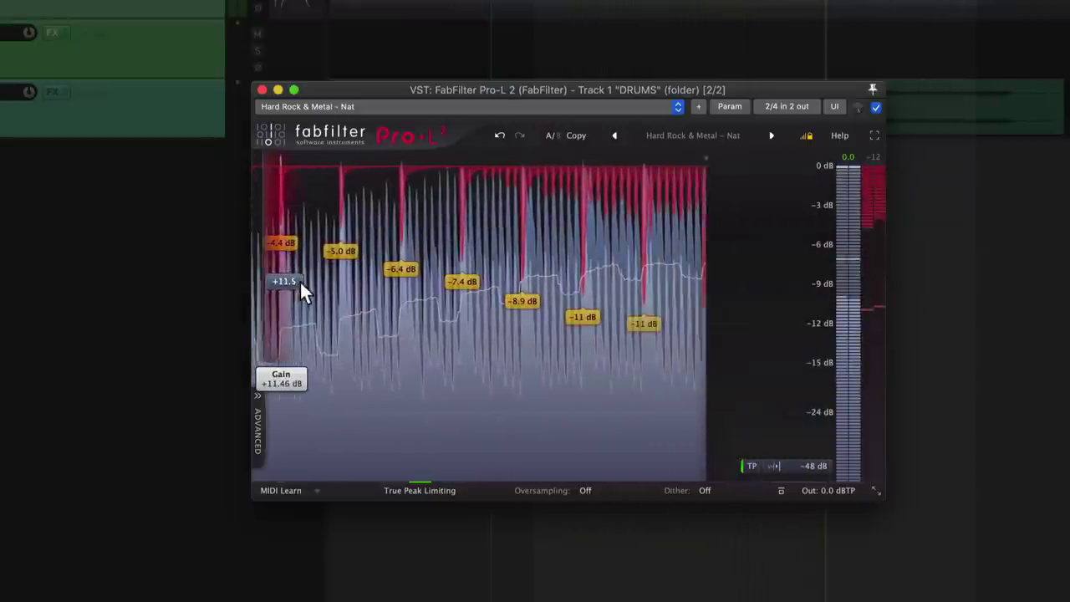
{"action": "left_click_drag", "start_coordinate": [305, 292], "coordinate": [306, 296]}
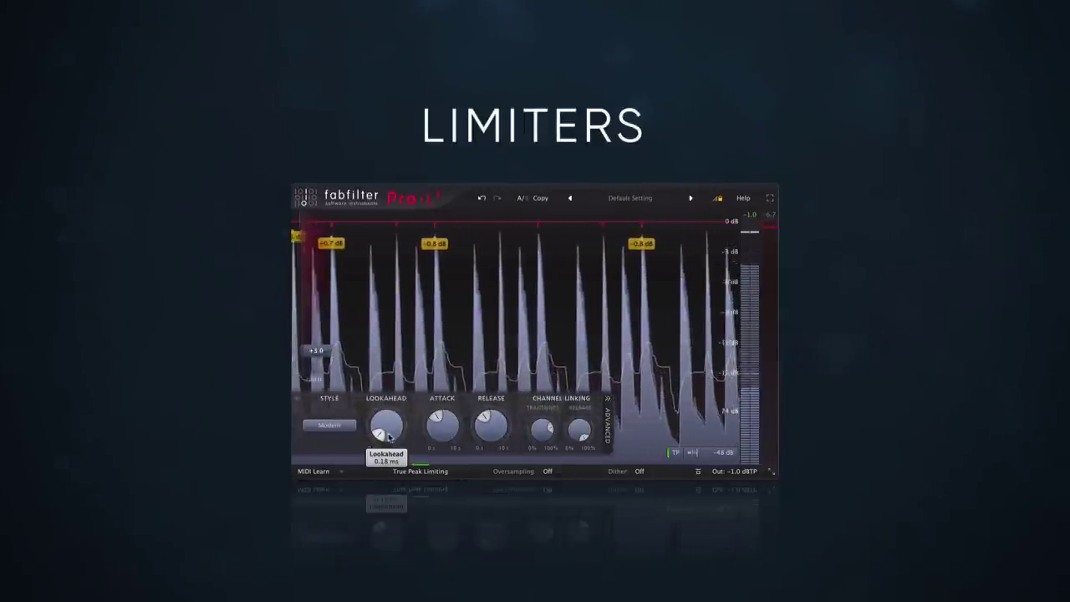
Step: Open Pro-L 2's Style dropdown listing the limiting styles
{"action": "left_click", "coordinate": [348, 426]}
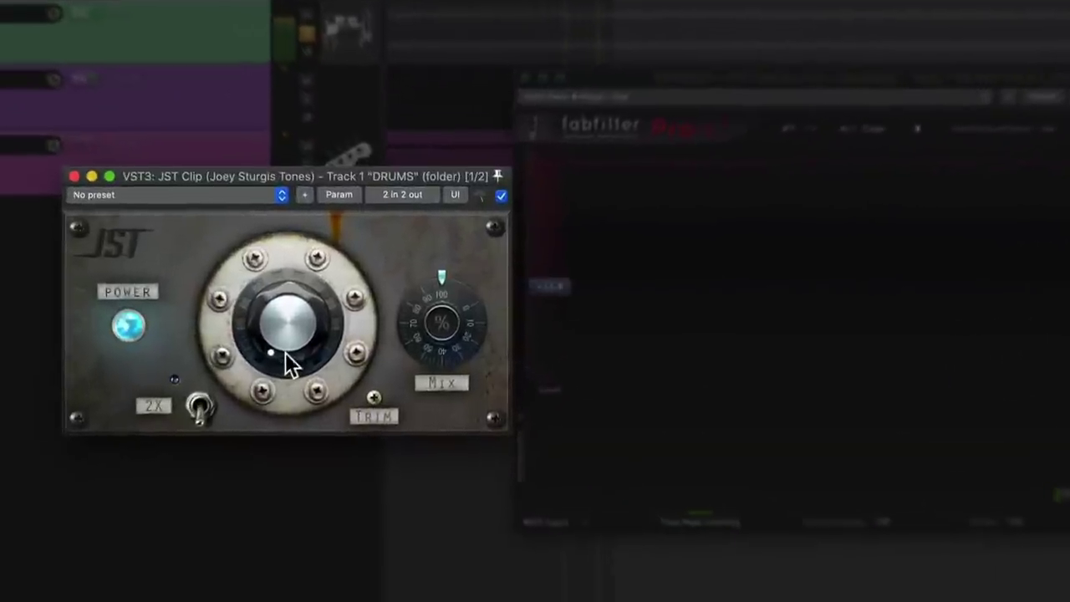
Step: Turn up JST Clip's clipping on DRUMS and raise Pro-L 2's gain to about +12.85 dB
{"action": "left_click_drag", "start_coordinate": [285, 352], "coordinate": [295, 308]}
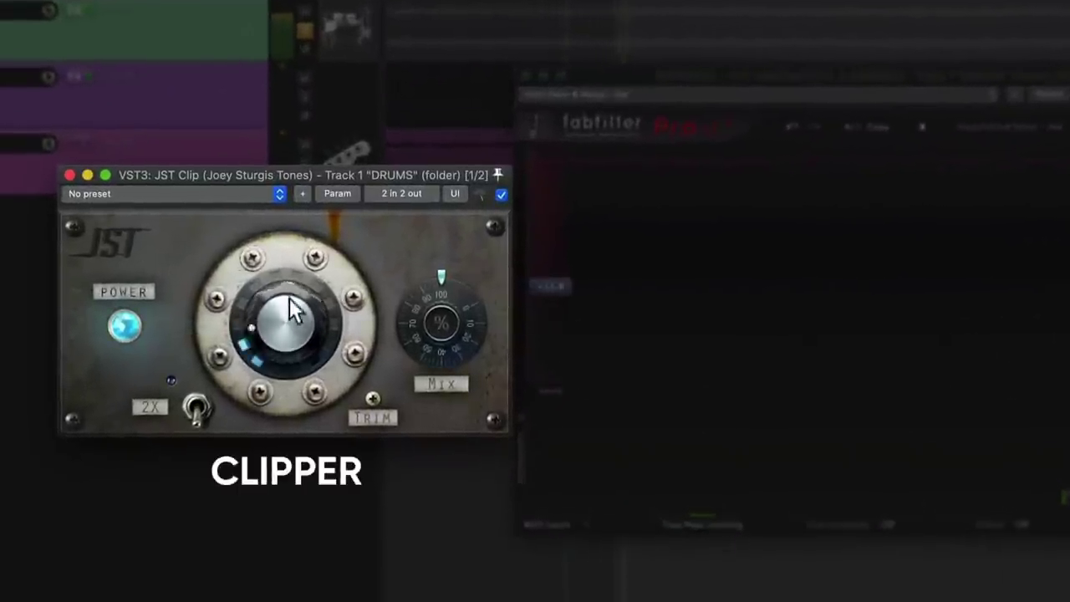
{"action": "mouse_move", "coordinate": [317, 177]}
{"action": "left_mouse_down"}
{"action": "mouse_move", "coordinate": [332, 134]}
{"action": "mouse_move", "coordinate": [326, 161]}
{"action": "left_mouse_up"}
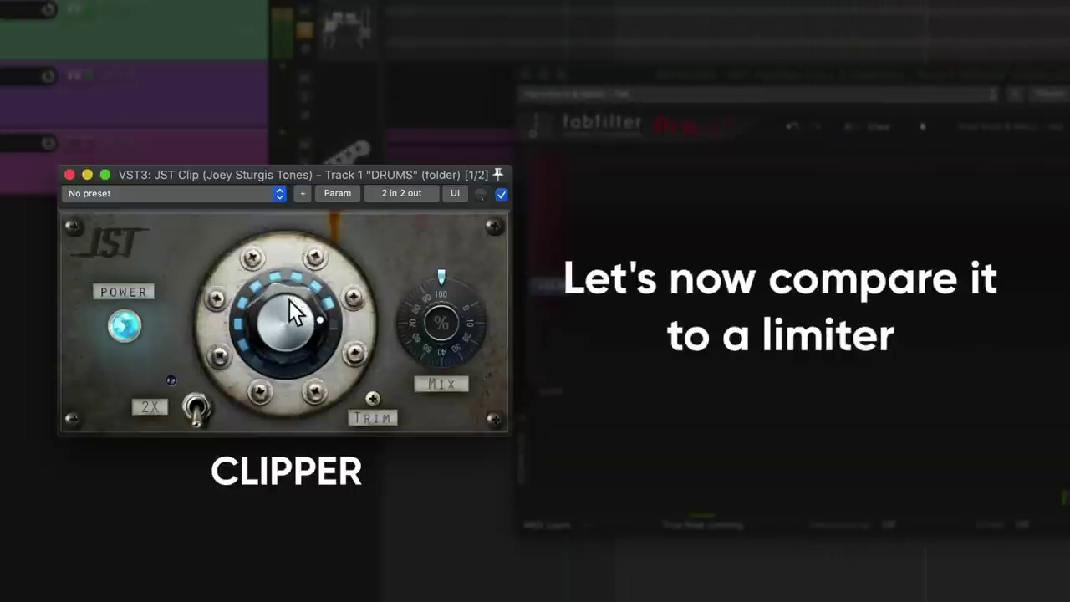
{"action": "left_click_drag", "start_coordinate": [289, 300], "coordinate": [325, 316]}
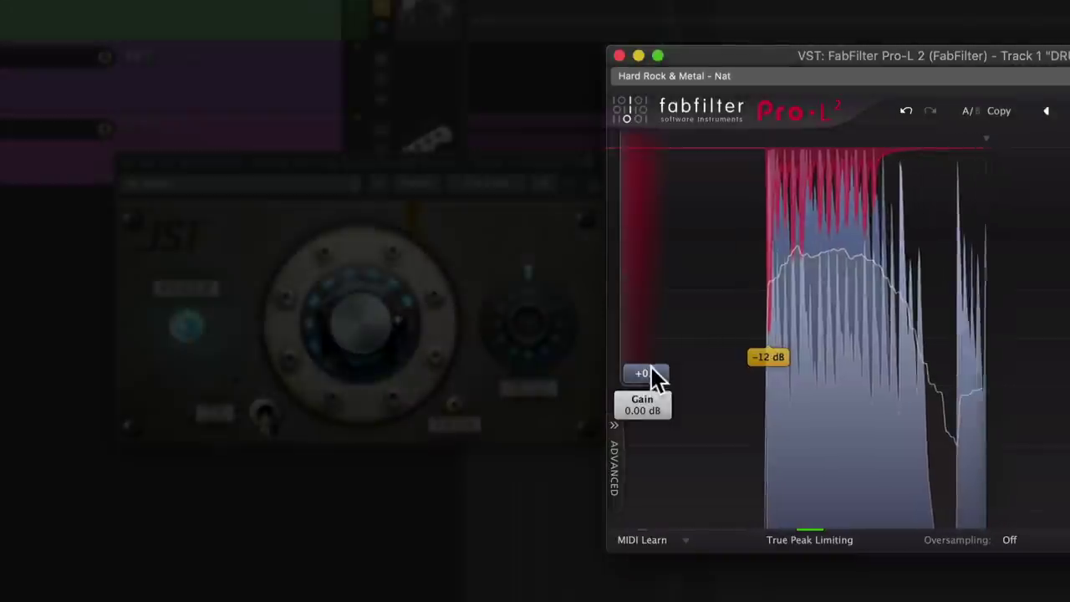
{"action": "left_click_drag", "start_coordinate": [650, 364], "coordinate": [647, 271]}
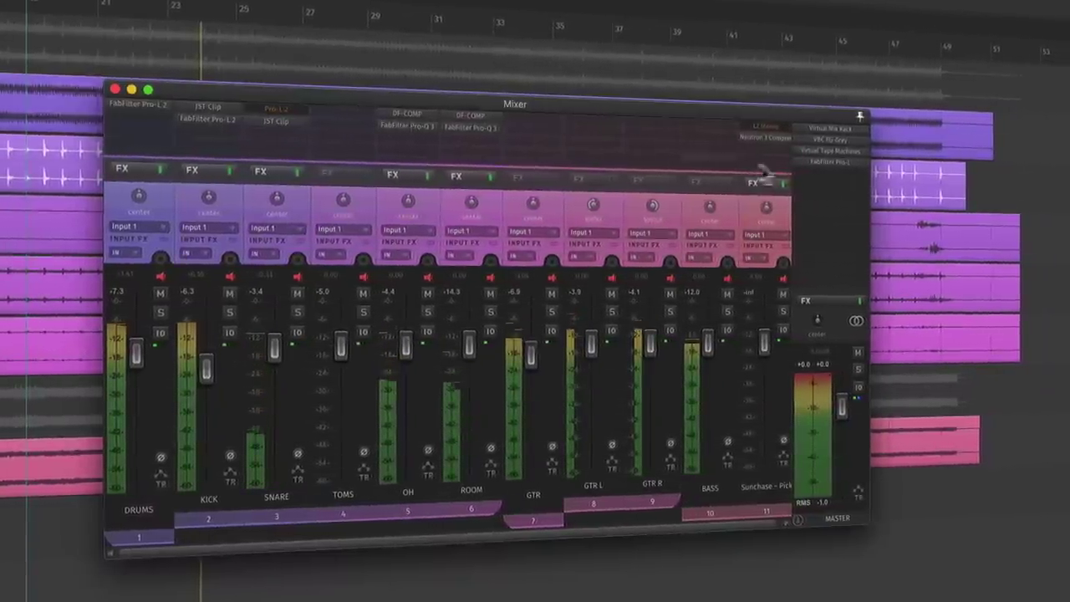
Step: Open the MASTER track's FabFilter Pro-L window from its FX list
{"action": "left_click", "coordinate": [823, 161]}
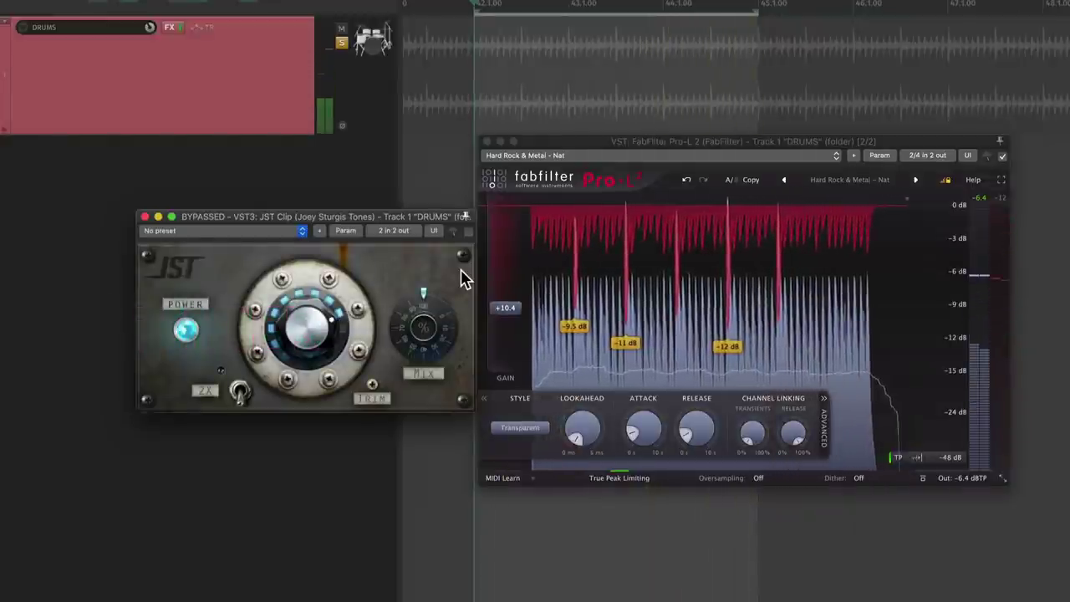
Step: Set the DRUMS limiter's attack to 142.8 ms and output to -7.62 dBTP, A/B-ing it once
{"action": "left_click_drag", "start_coordinate": [643, 429], "coordinate": [660, 380]}
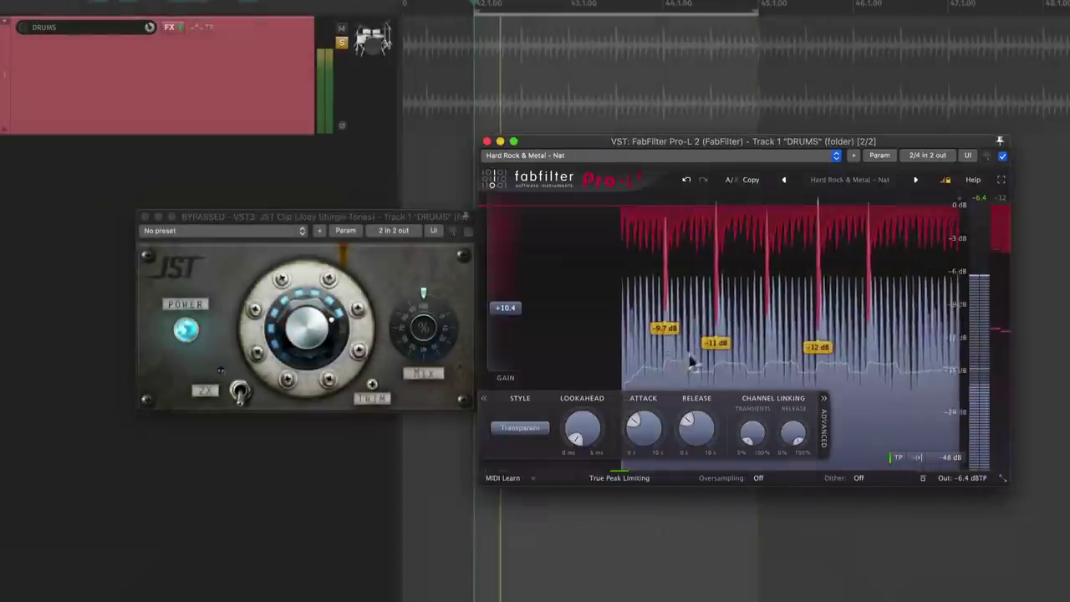
{"action": "left_click", "coordinate": [1002, 156]}
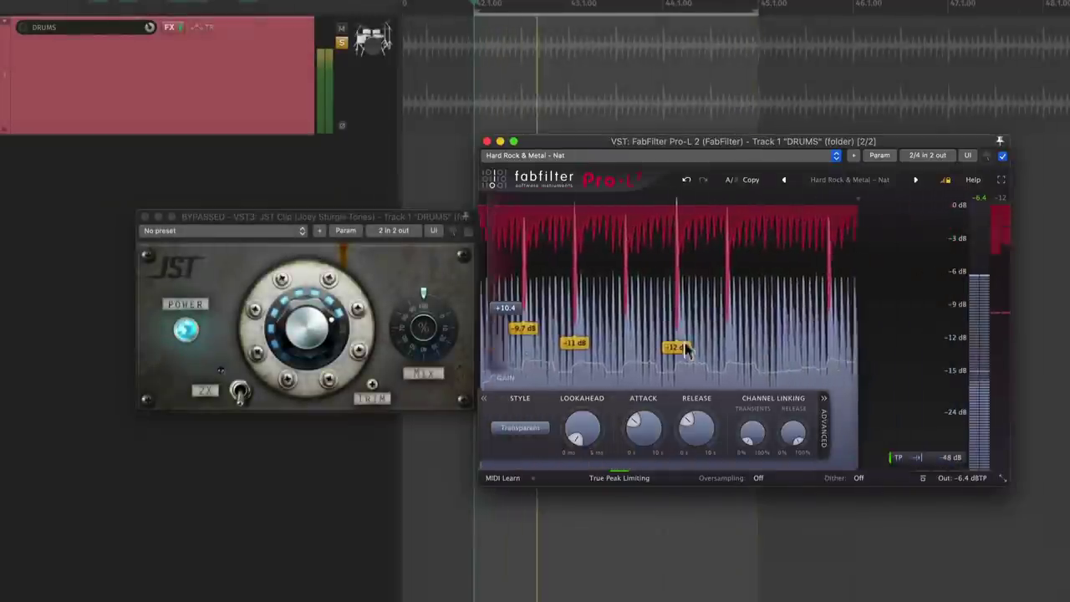
{"action": "left_click", "coordinate": [1002, 155]}
{"action": "left_click_drag", "start_coordinate": [968, 481], "coordinate": [966, 499]}
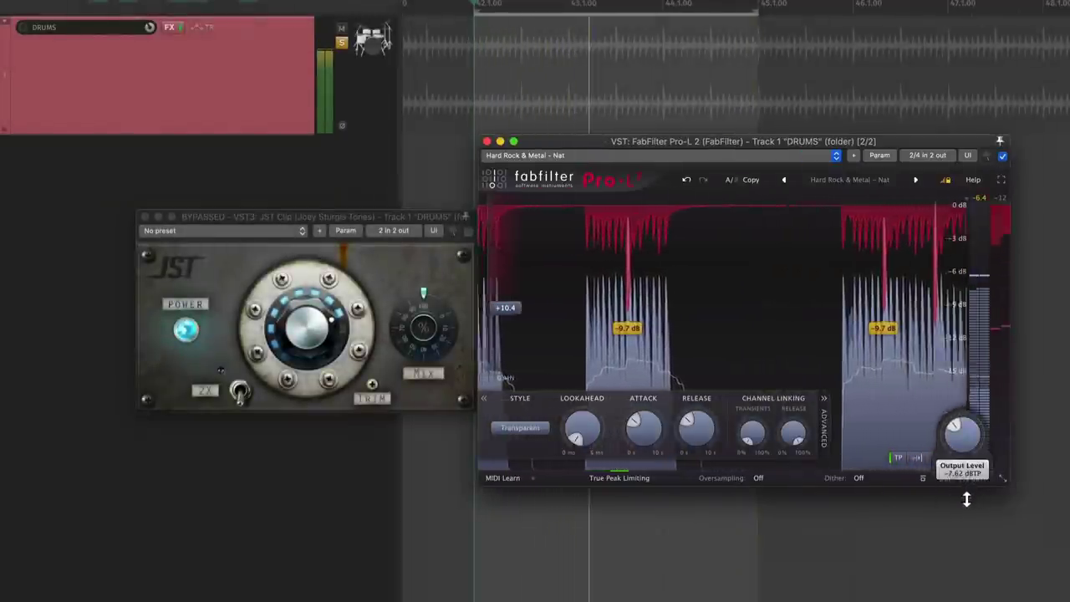
Step: A/B the limiter again, then leave Pro-L 2 bypassed and JST Clip enabled
{"action": "left_click", "coordinate": [1002, 156]}
{"action": "left_click", "coordinate": [1002, 156]}
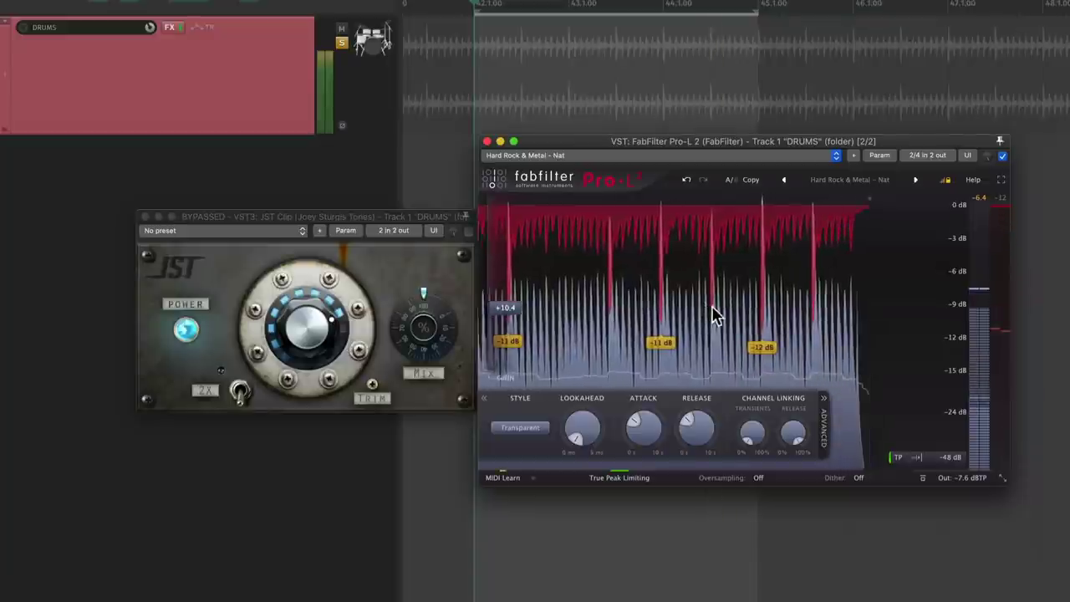
{"action": "left_click", "coordinate": [1002, 156]}
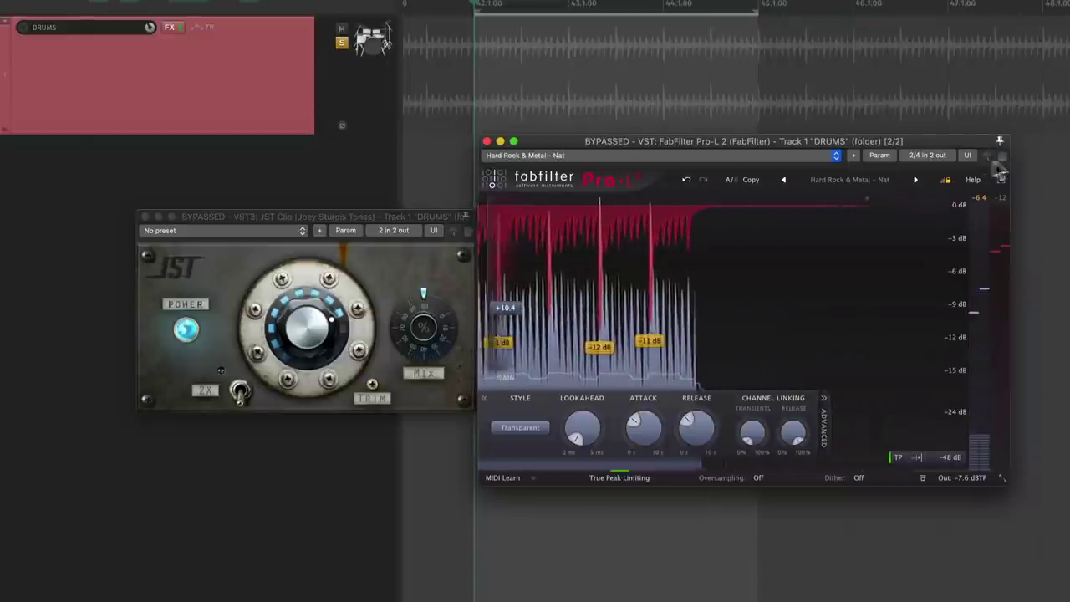
{"action": "left_click", "coordinate": [468, 231]}
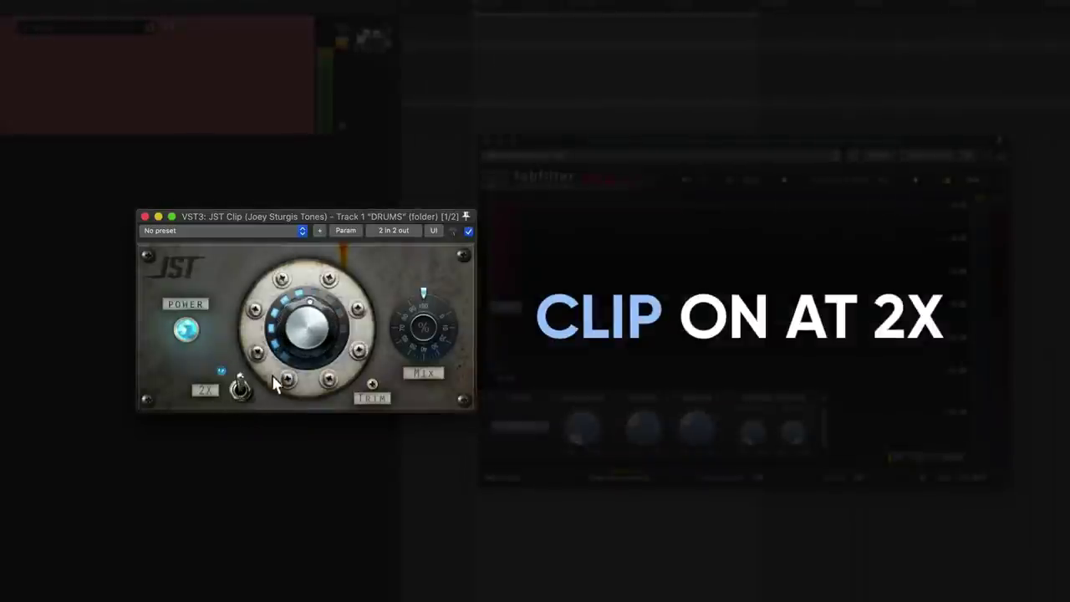
Step: Turn JST Clip's Clip knob further clockwise on the DRUMS bus
{"action": "left_click_drag", "start_coordinate": [272, 363], "coordinate": [283, 327]}
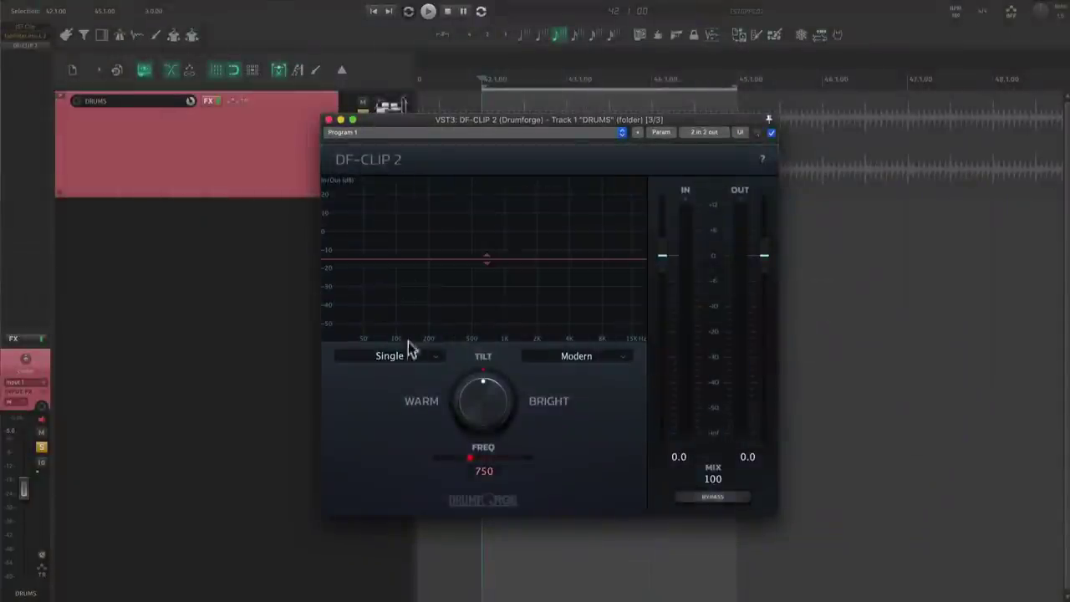
Step: Set DF-Clip 2's crossover to about 200 Hz and, during playback, raise the threshold to 7.41
{"action": "left_click", "coordinate": [397, 355]}
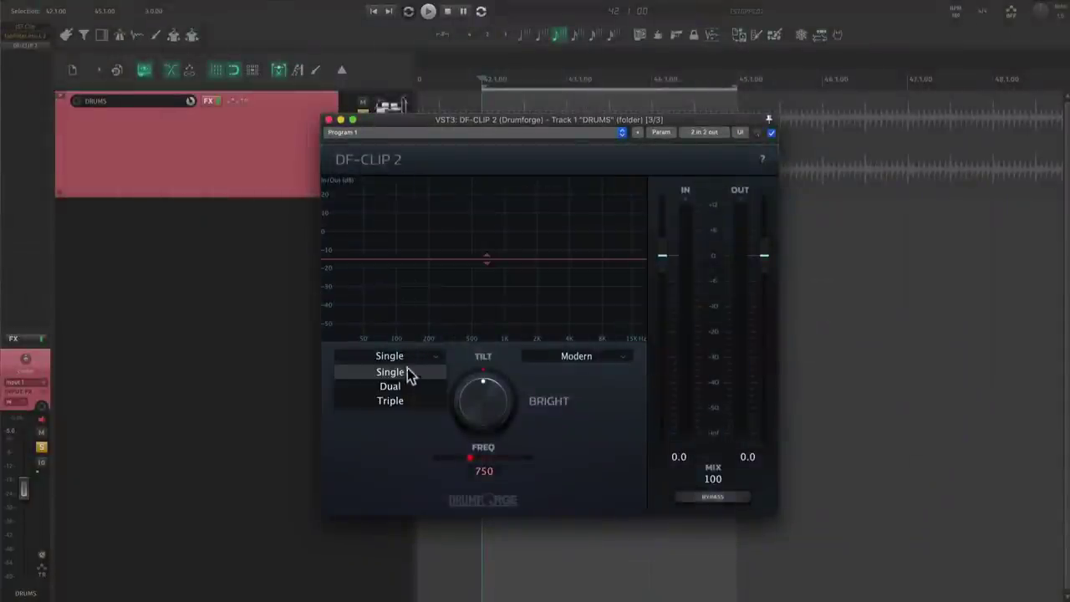
{"action": "left_click_drag", "start_coordinate": [456, 291], "coordinate": [432, 289]}
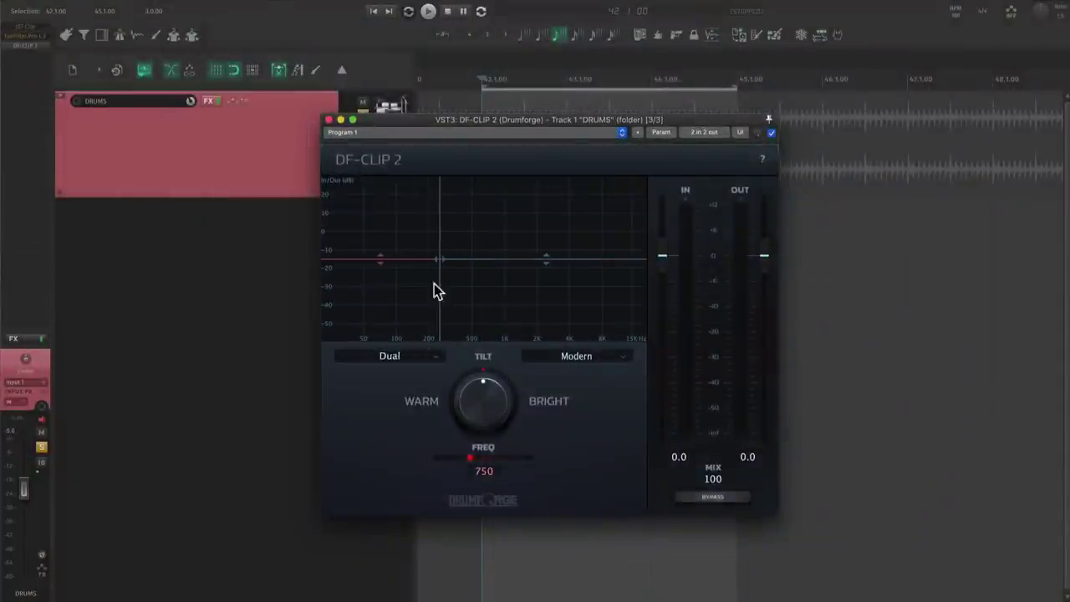
{"action": "key", "text": "space"}
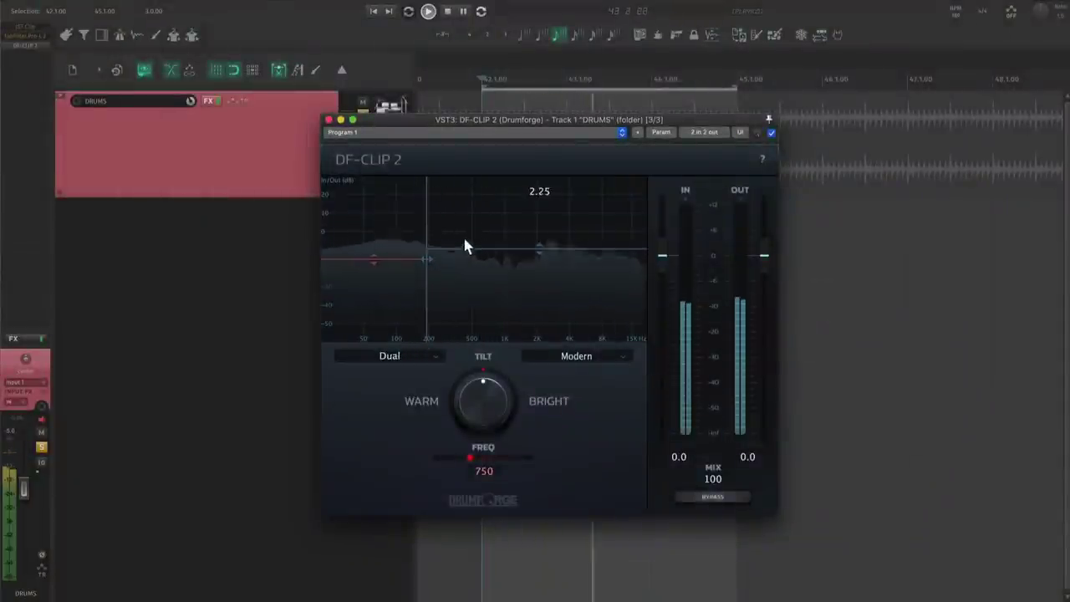
{"action": "left_click_drag", "start_coordinate": [465, 245], "coordinate": [468, 214]}
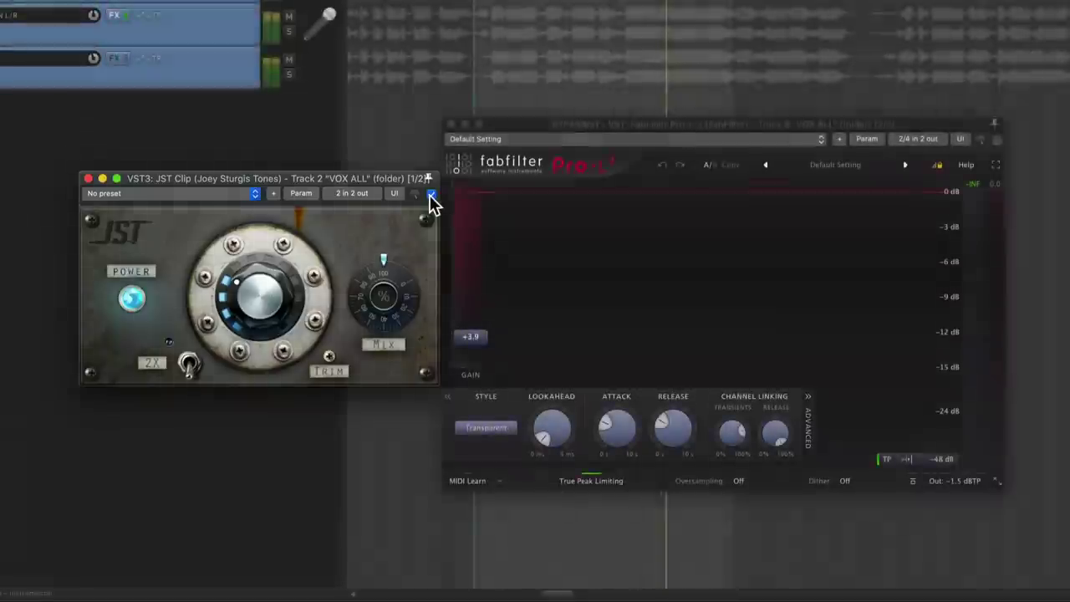
Step: A/B JST Clip against Pro-L 2 on VOX ALL, ending with JST Clip bypassed
{"action": "left_click", "coordinate": [431, 194]}
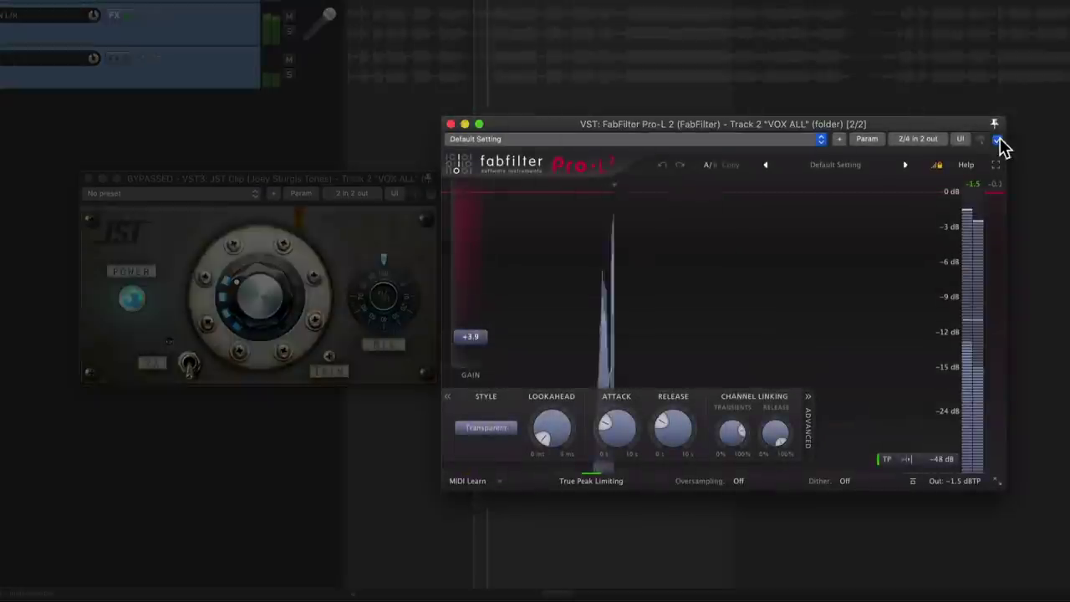
{"action": "left_click", "coordinate": [997, 140]}
{"action": "left_click", "coordinate": [431, 195]}
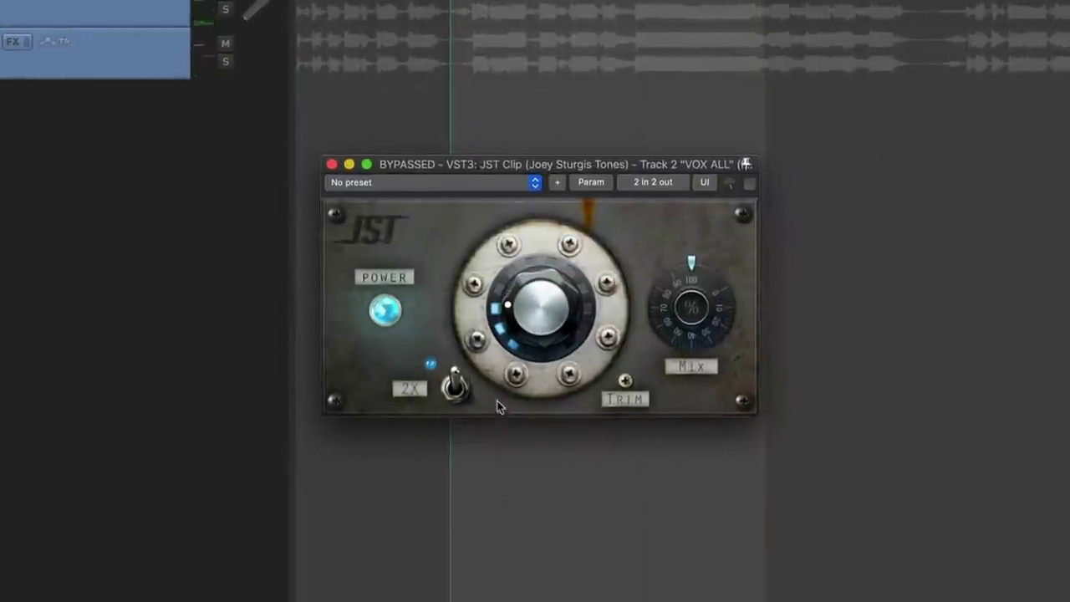
Step: Turn off JST Clip's 2X mode on the VOX ALL bus and play back the vocals
{"action": "left_click", "coordinate": [464, 386]}
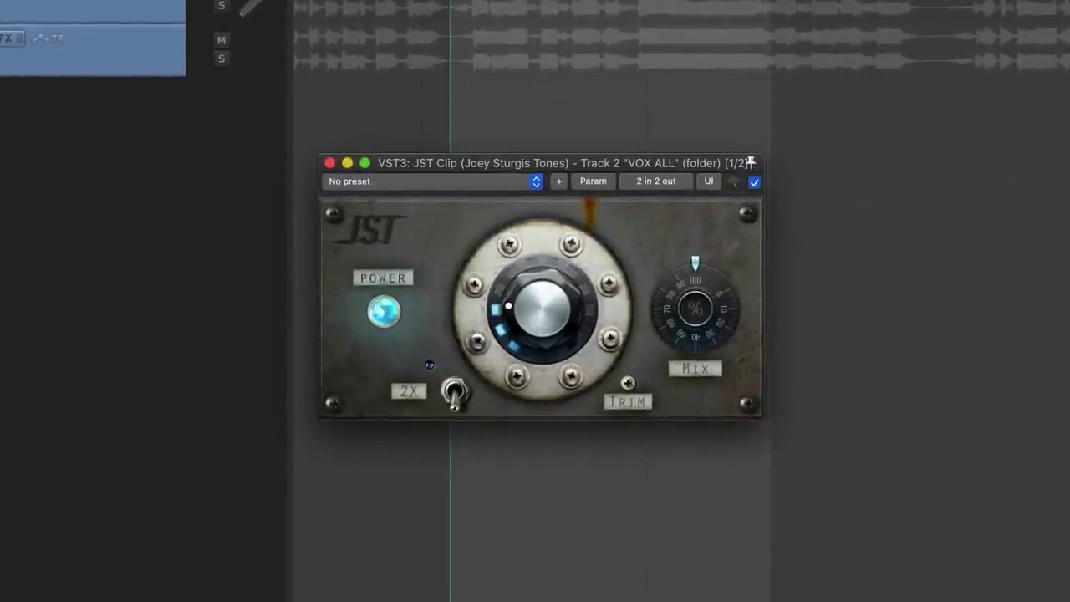
{"action": "key", "text": "space"}
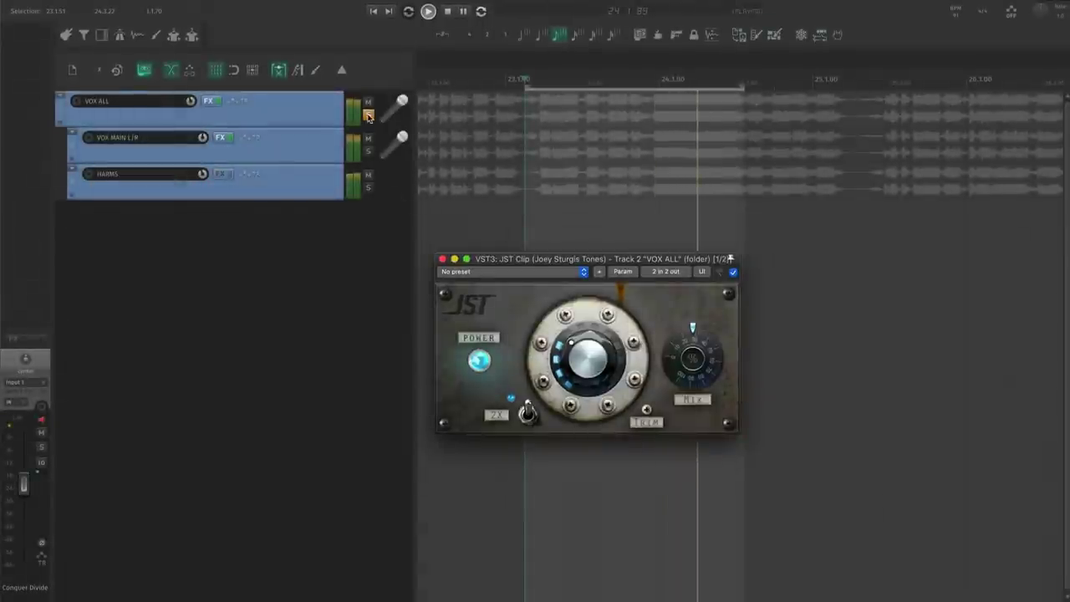
{"action": "left_click", "coordinate": [367, 116]}
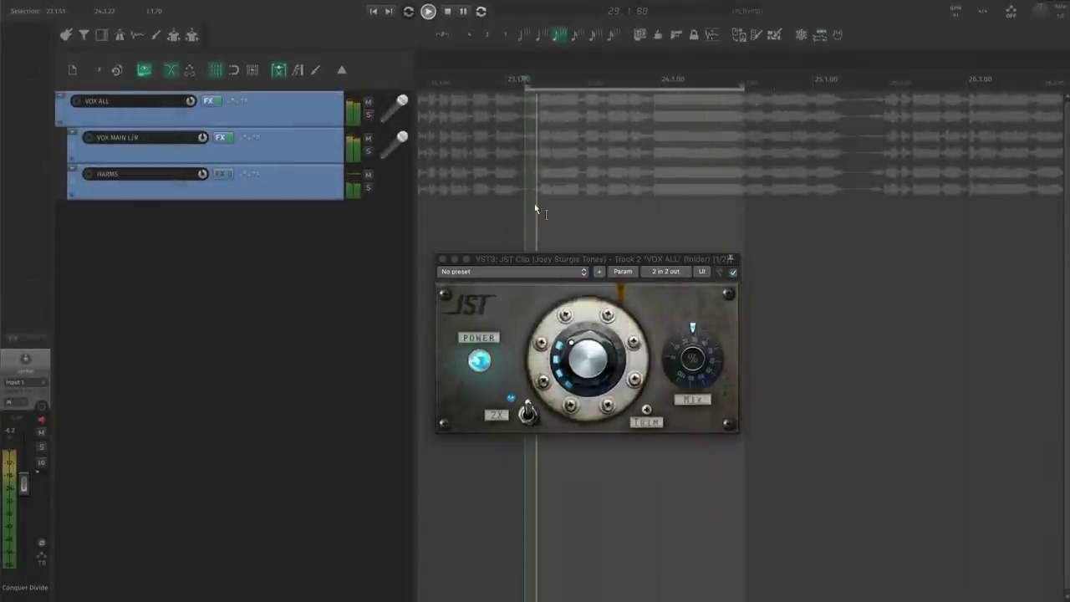
{"action": "scroll", "coordinate": [535, 209], "scroll_direction": "down", "scroll_amount": 3}
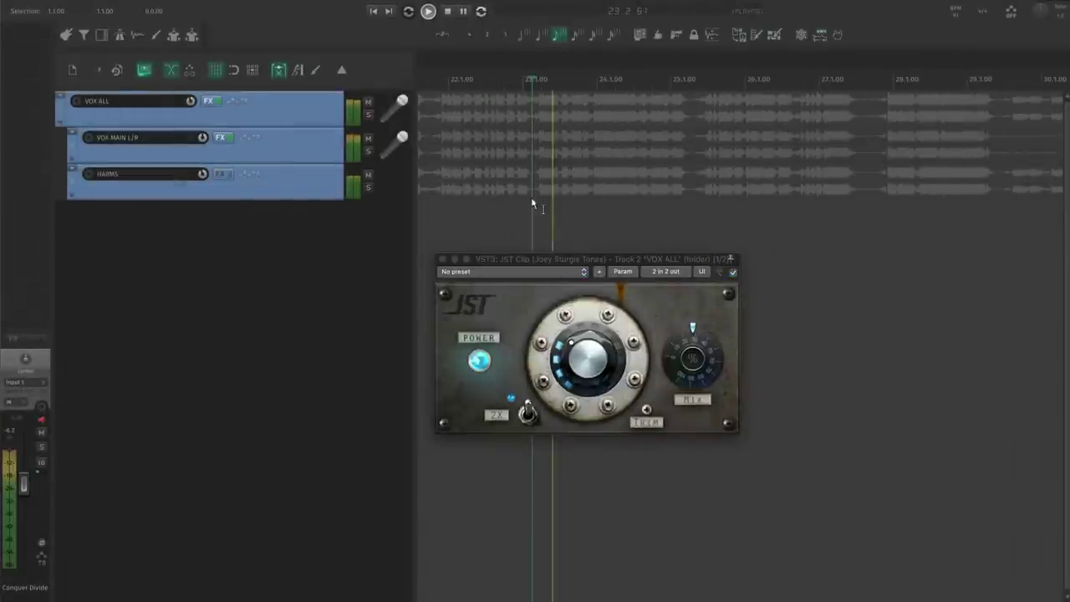
{"action": "left_click", "coordinate": [682, 351]}
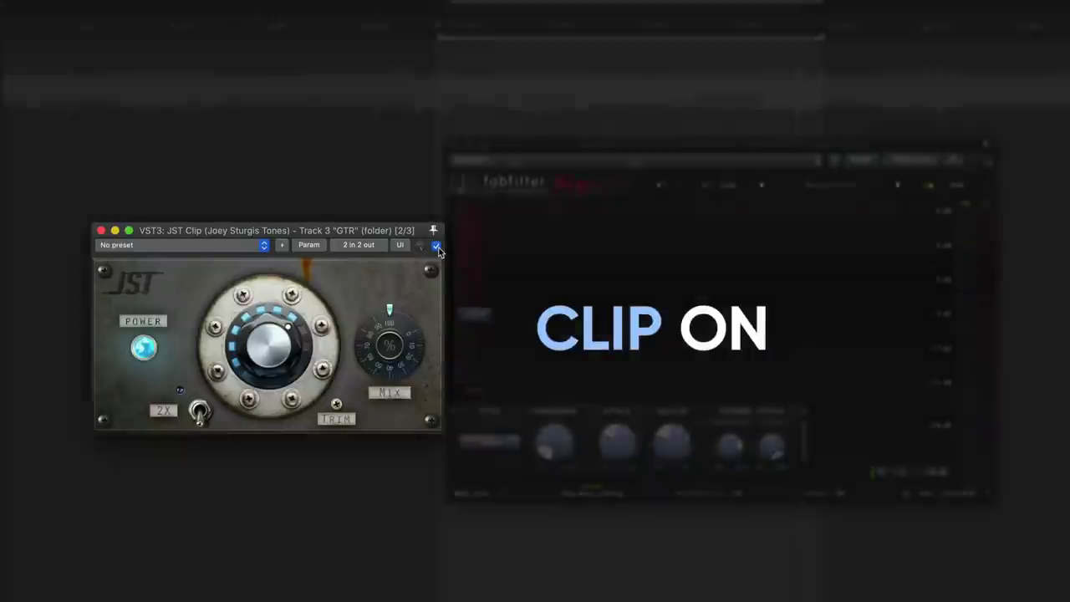
Step: Toggle the GTR bus between JST Clip and Pro-L 2 via bypass, ending with Pro-L 2 enabled
{"action": "left_click", "coordinate": [987, 160]}
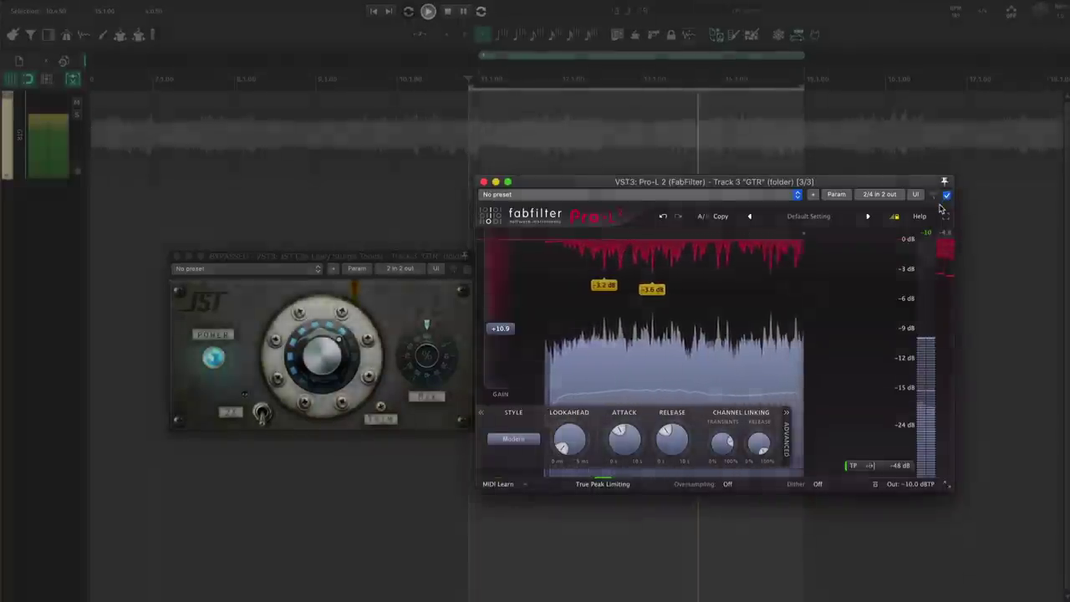
{"action": "left_click", "coordinate": [946, 194]}
{"action": "left_click", "coordinate": [467, 269]}
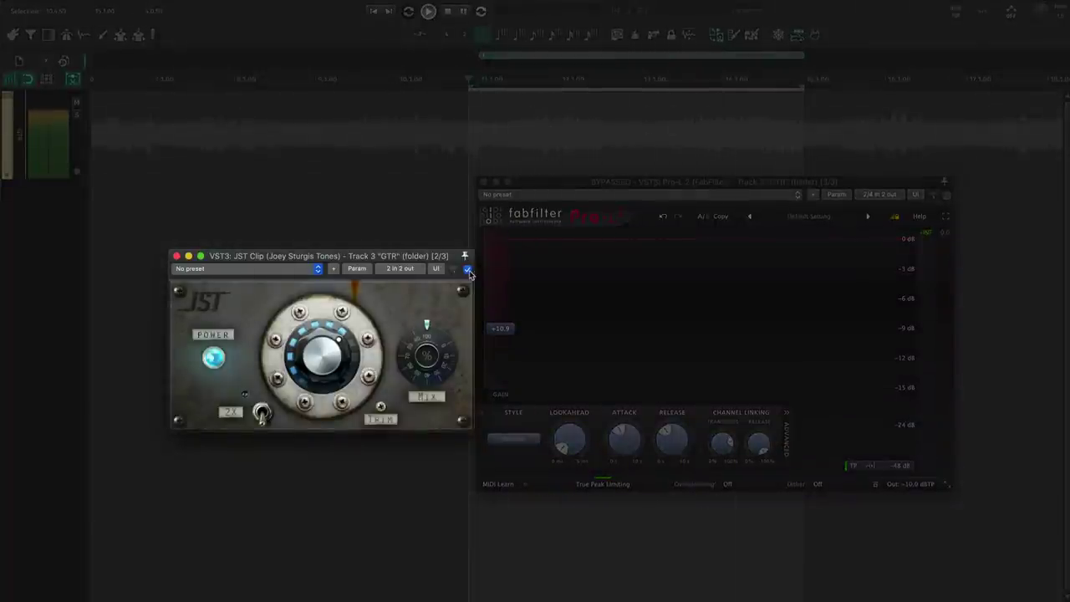
{"action": "left_click", "coordinate": [946, 195]}
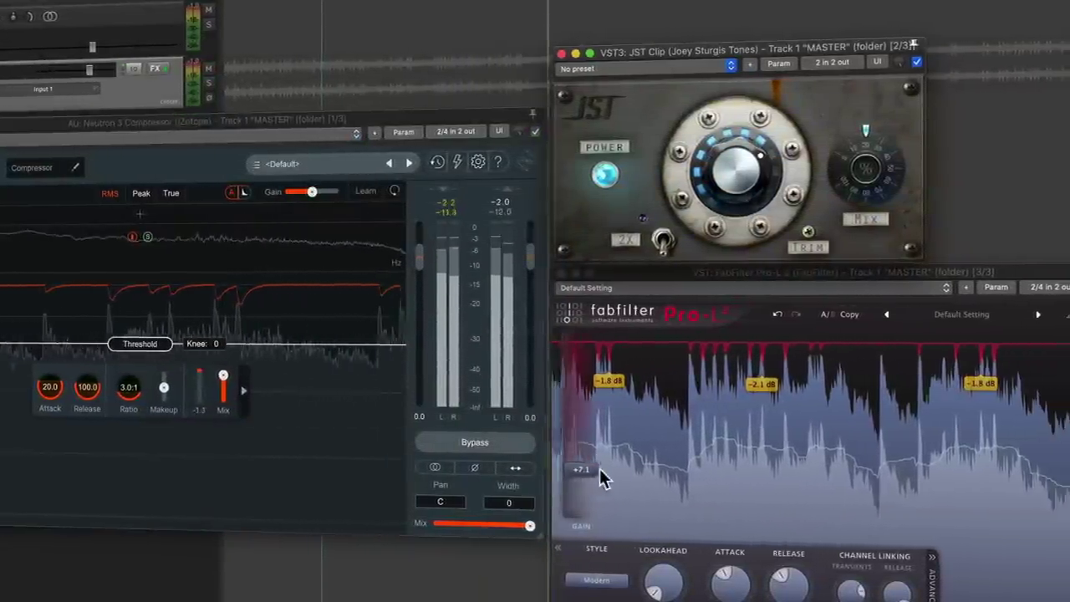
Step: Raise the master's Pro-L 2 gain to about +8.9 dB, then to roughly +10 dB
{"action": "left_click_drag", "start_coordinate": [590, 467], "coordinate": [585, 462]}
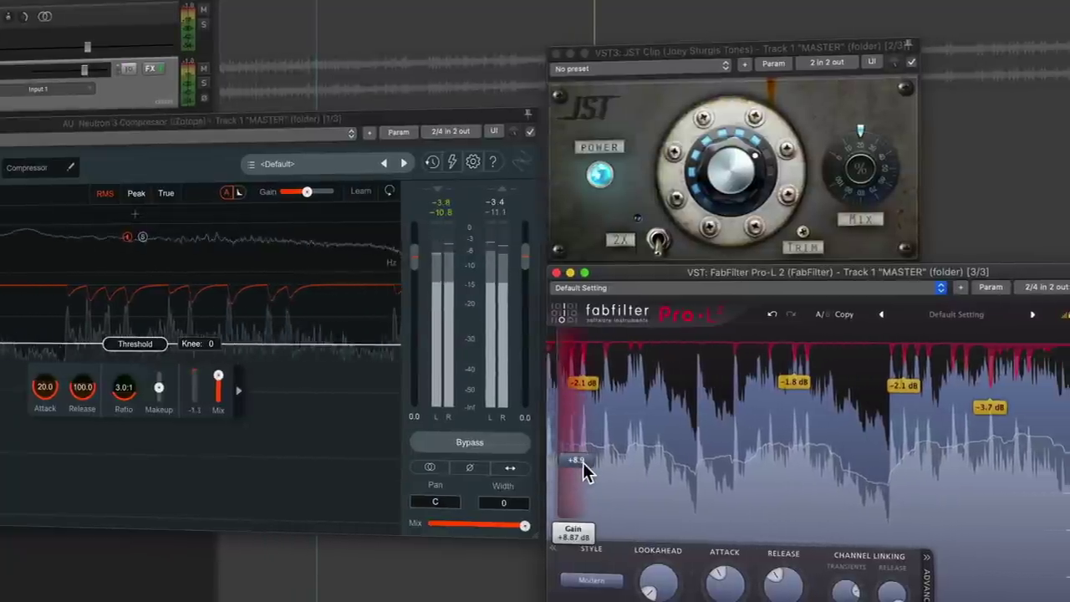
{"action": "left_click", "coordinate": [716, 158]}
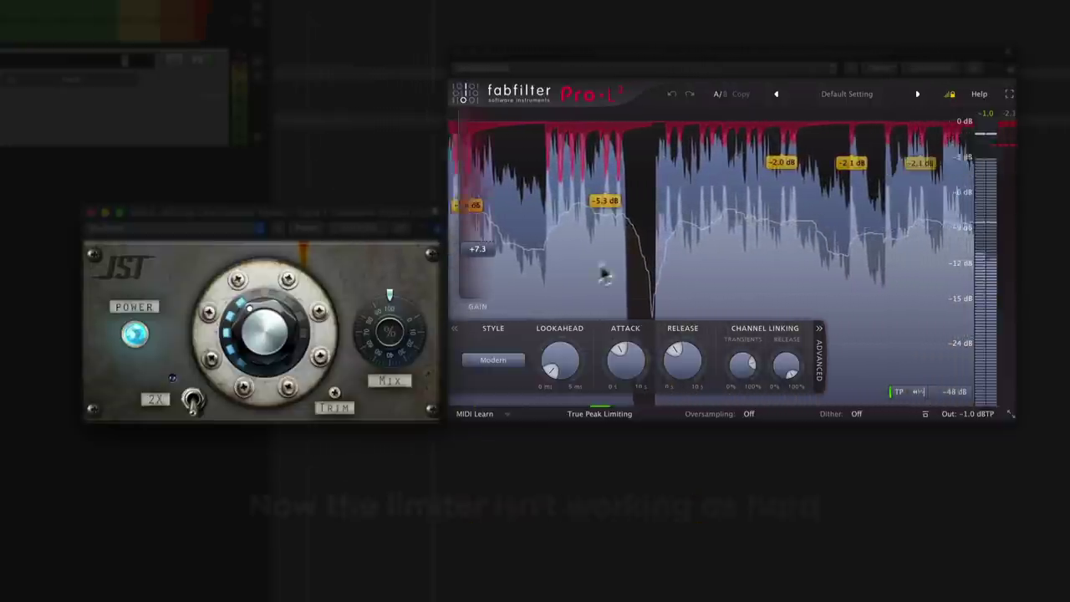
{"action": "mouse_move", "coordinate": [480, 246]}
{"action": "left_mouse_down"}
{"action": "mouse_move", "coordinate": [484, 229]}
{"action": "mouse_move", "coordinate": [476, 243]}
{"action": "left_mouse_up"}
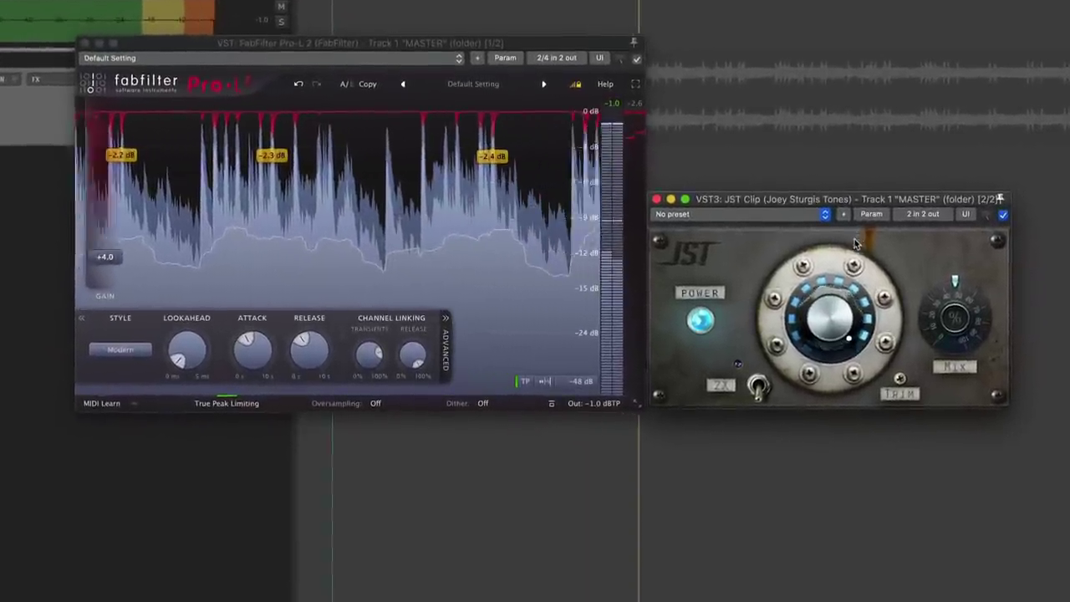
Step: Lower JST Clip's Trim on the master, then return it to maximum
{"action": "left_click_drag", "start_coordinate": [854, 243], "coordinate": [948, 335]}
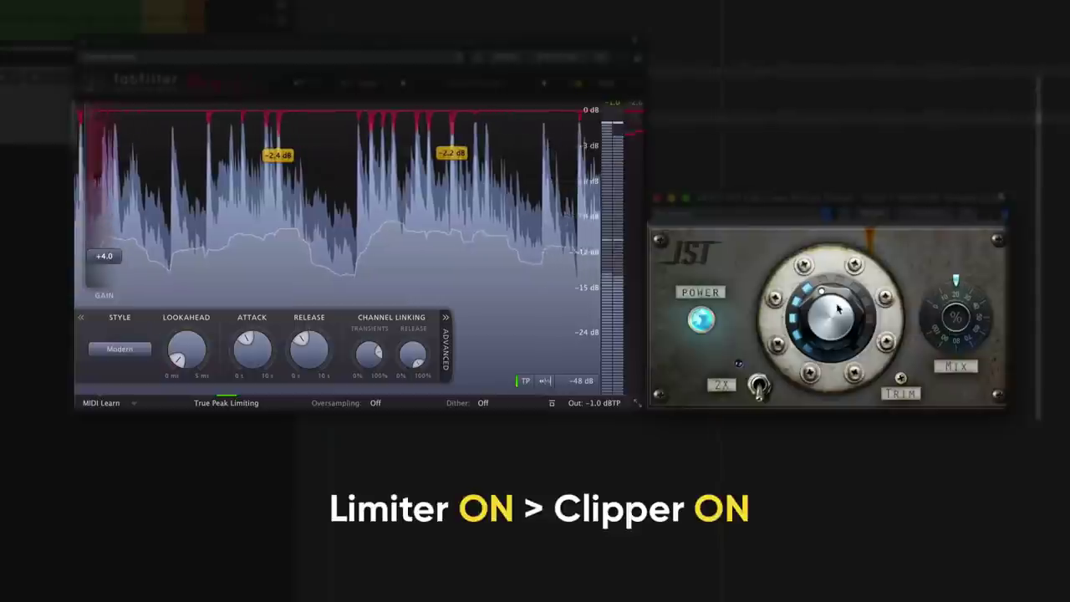
{"action": "left_click_drag", "start_coordinate": [844, 317], "coordinate": [848, 248]}
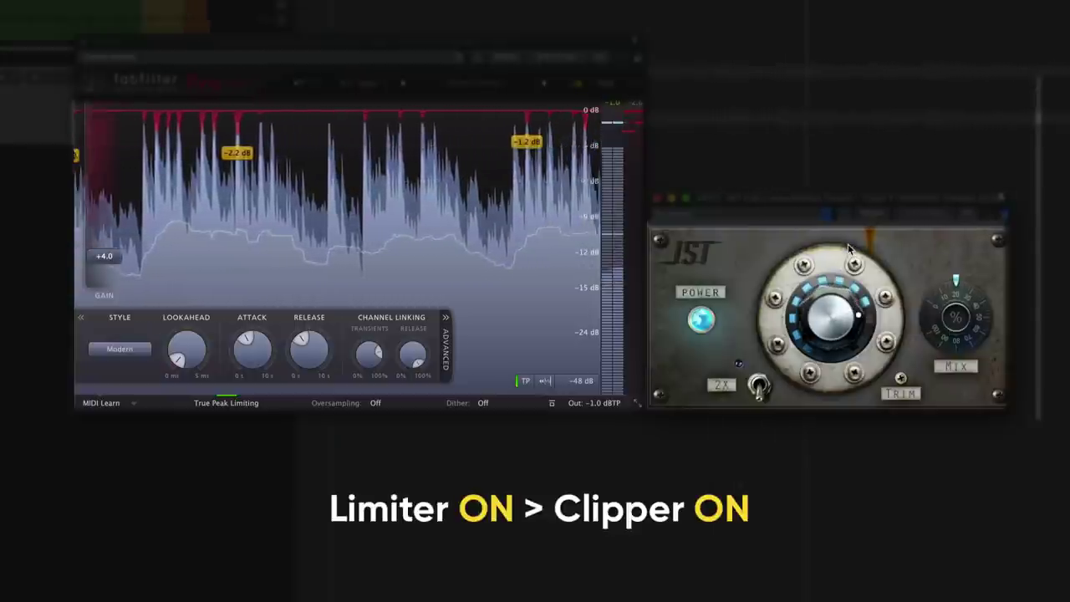